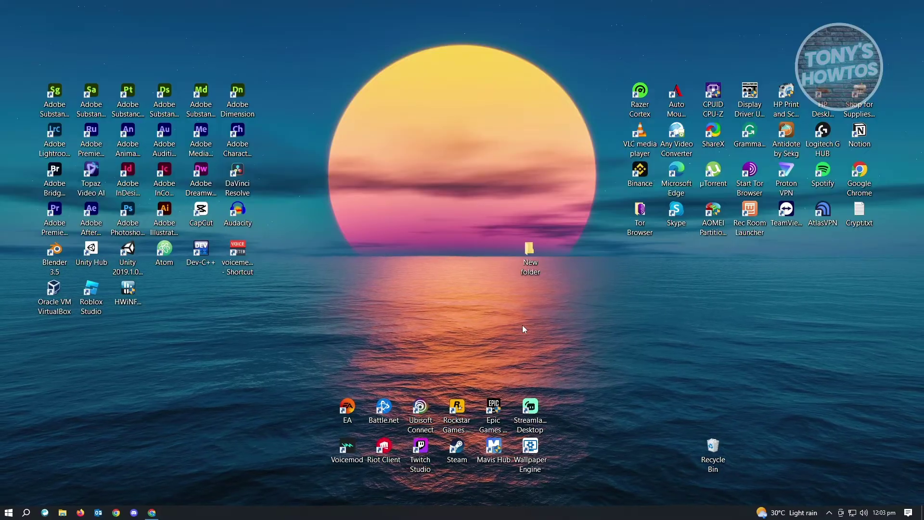
Inspect New folder's properties and advanced attributes, closing them without changes.
right_click(533, 259)
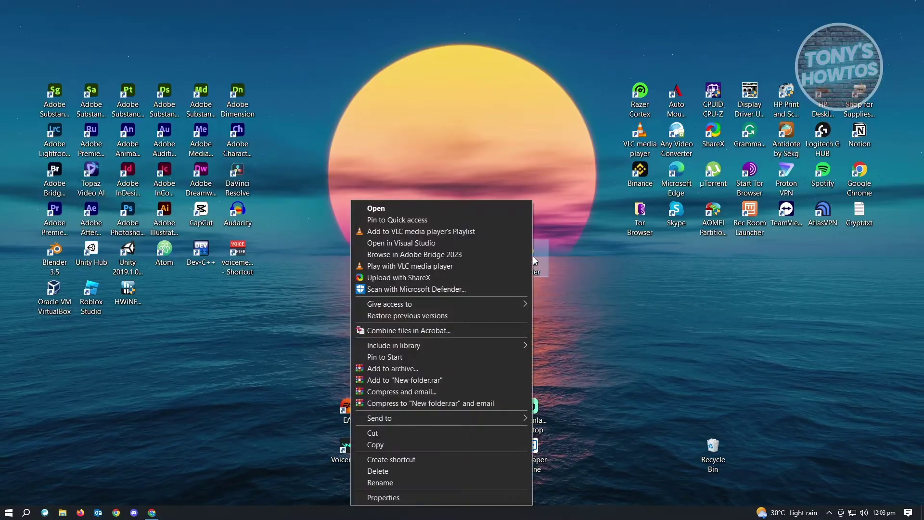
click(378, 497)
drag(617, 269, 551, 95)
click(603, 246)
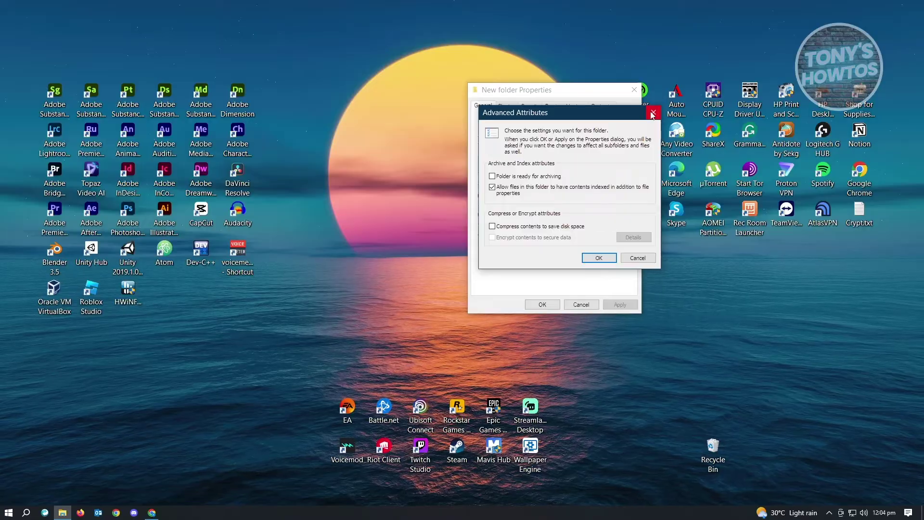
click(651, 114)
click(633, 89)
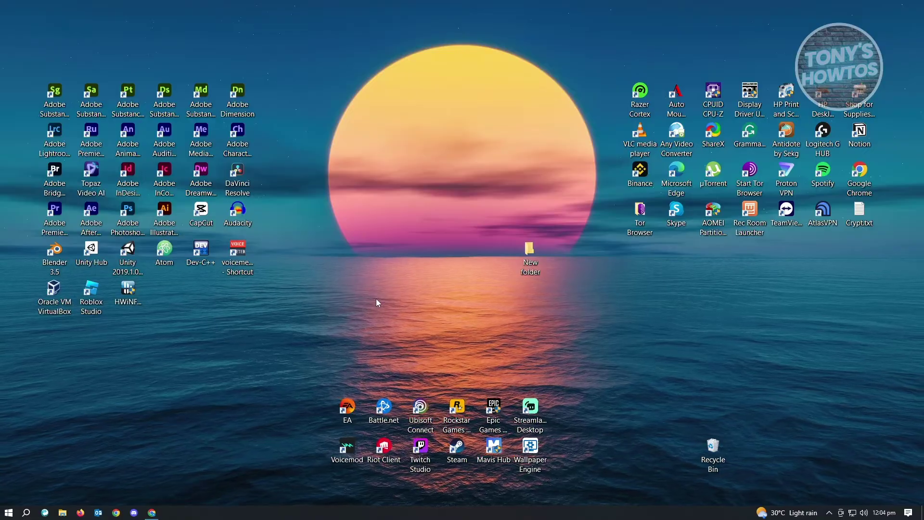
Return to the desktop, start Add to archive for New folder, and select 'New folder' in the name.
click(152, 512)
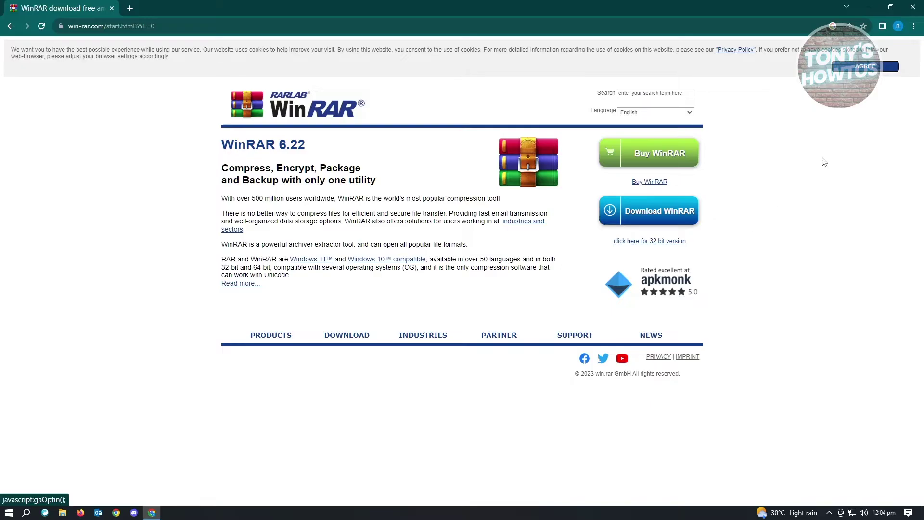
click(869, 8)
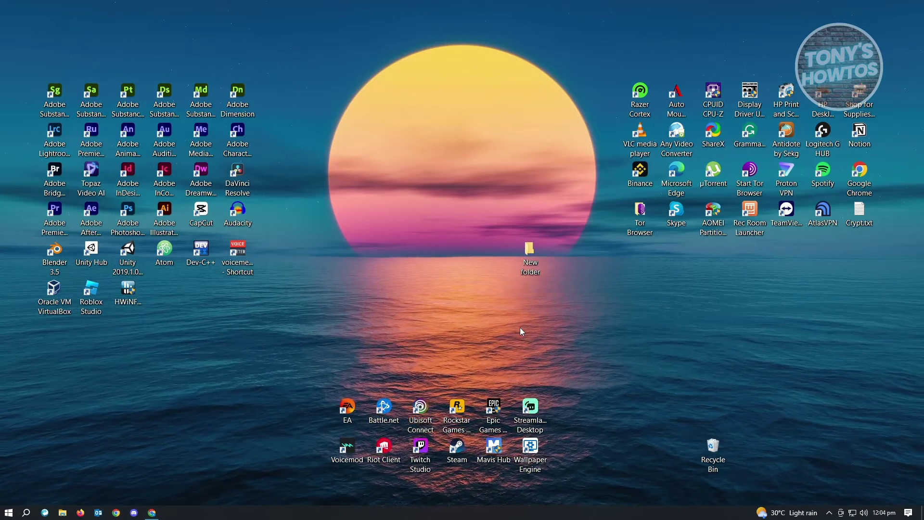
right_click(531, 252)
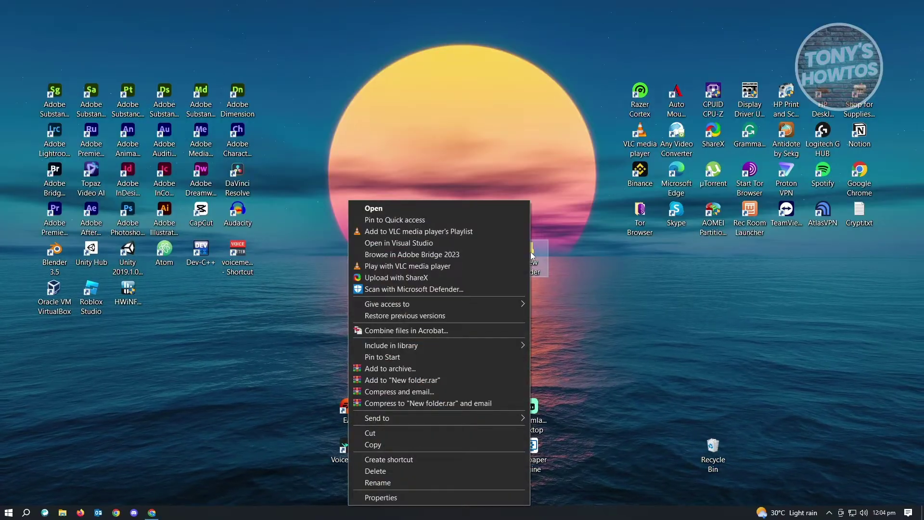
click(377, 370)
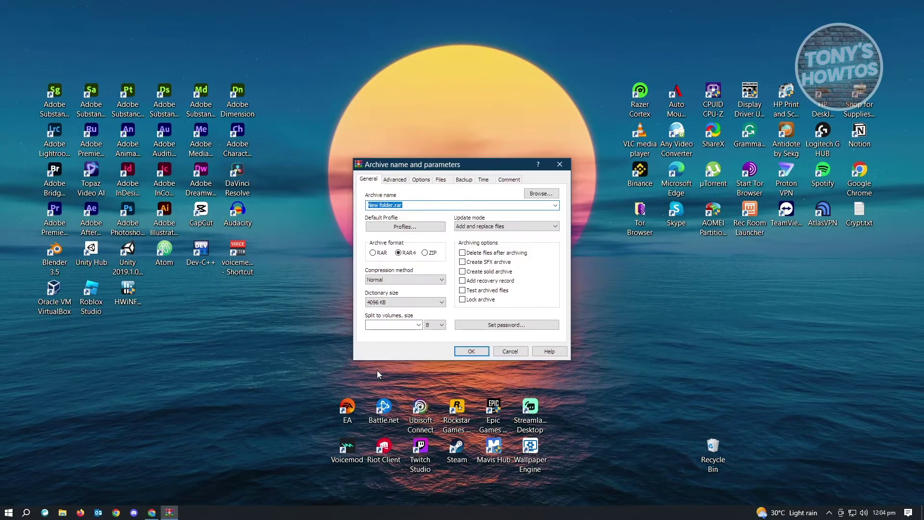
drag(458, 164, 383, 119)
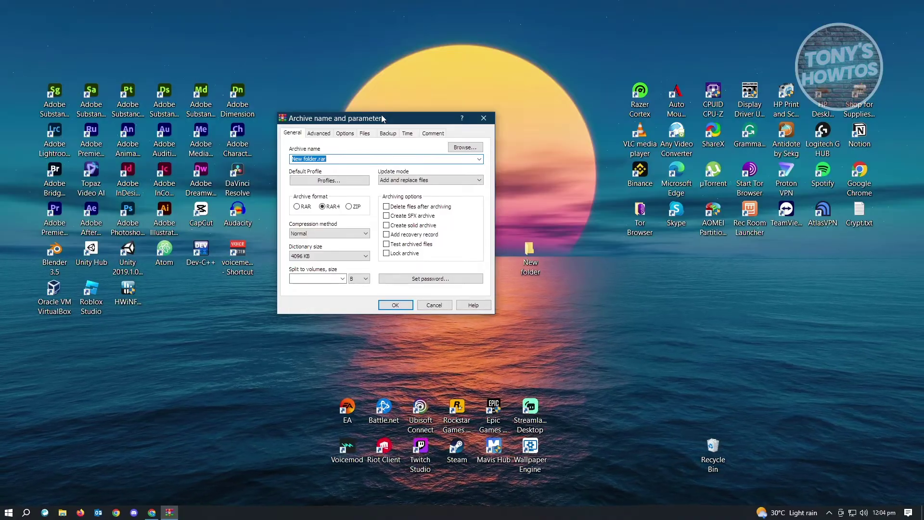
click(303, 158)
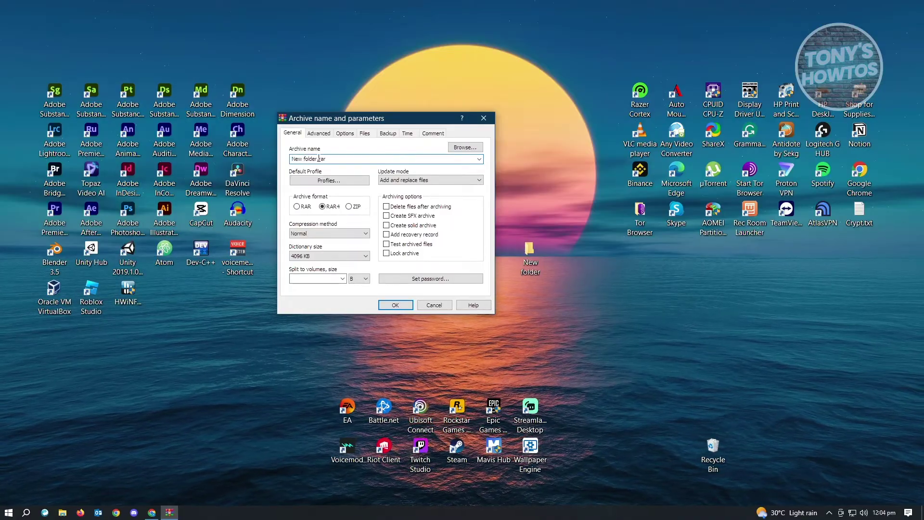
drag(318, 159, 283, 162)
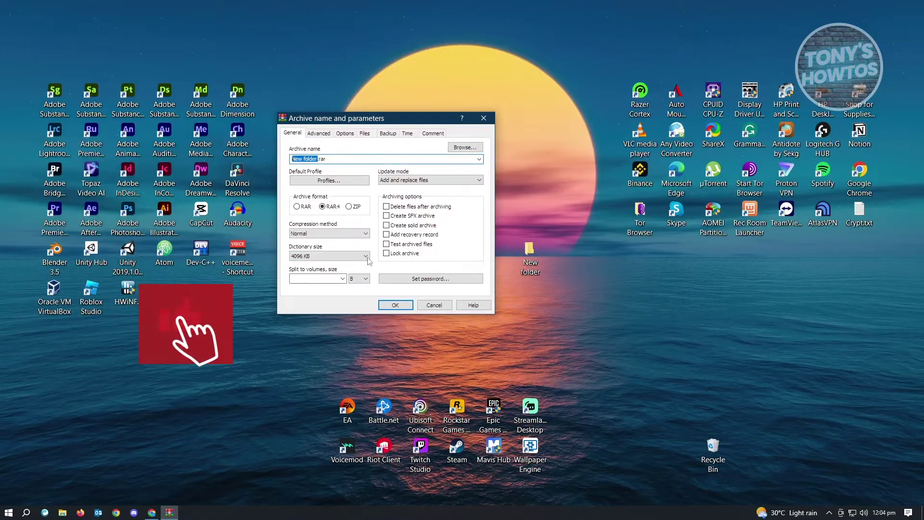
click(412, 284)
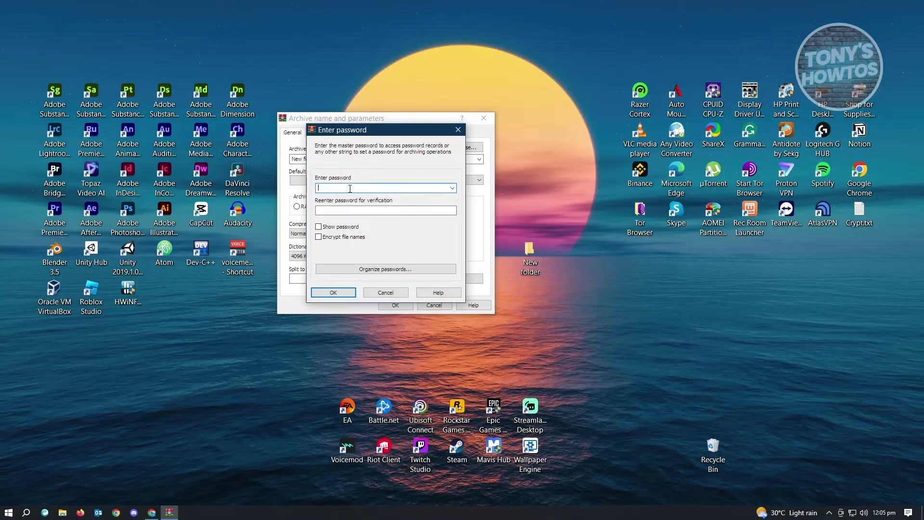
text(1)
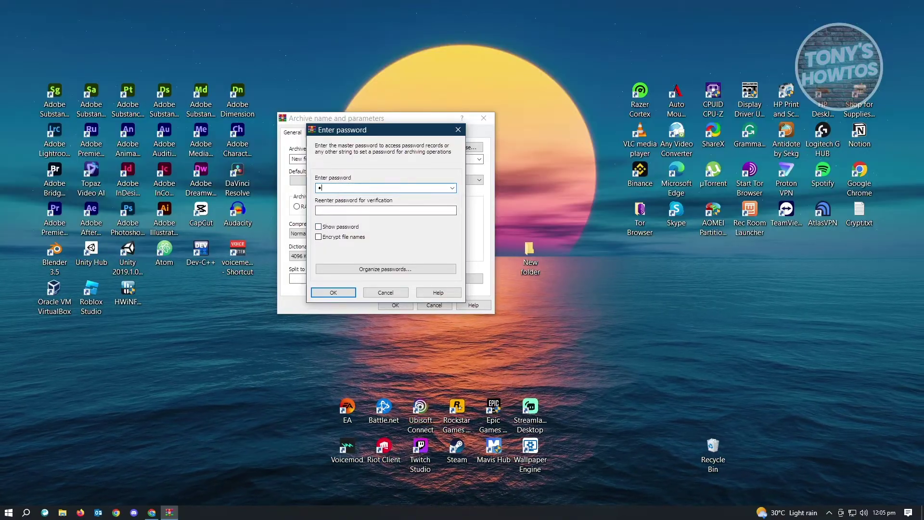
click(356, 209)
text(1)
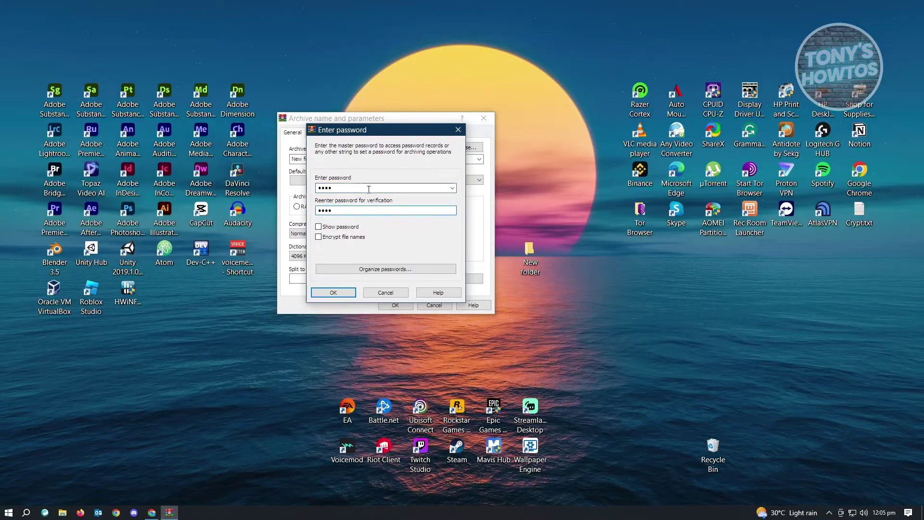
click(318, 227)
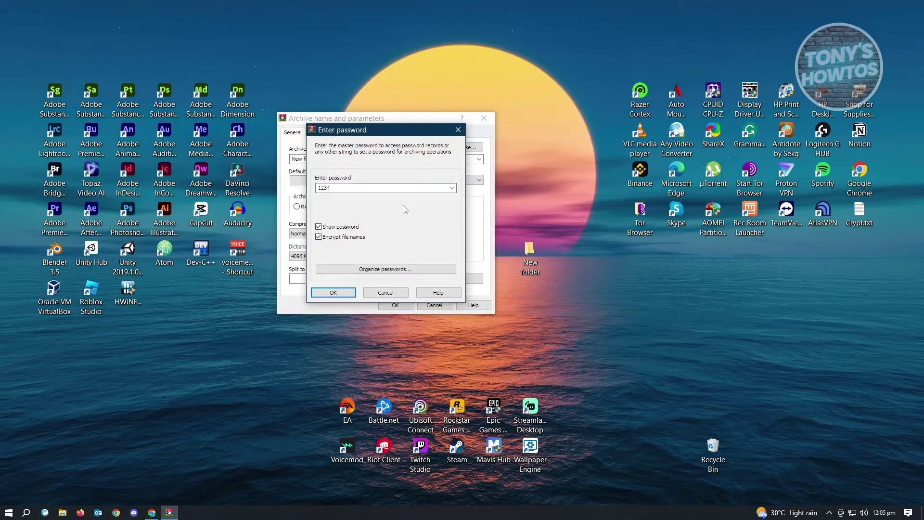
click(347, 294)
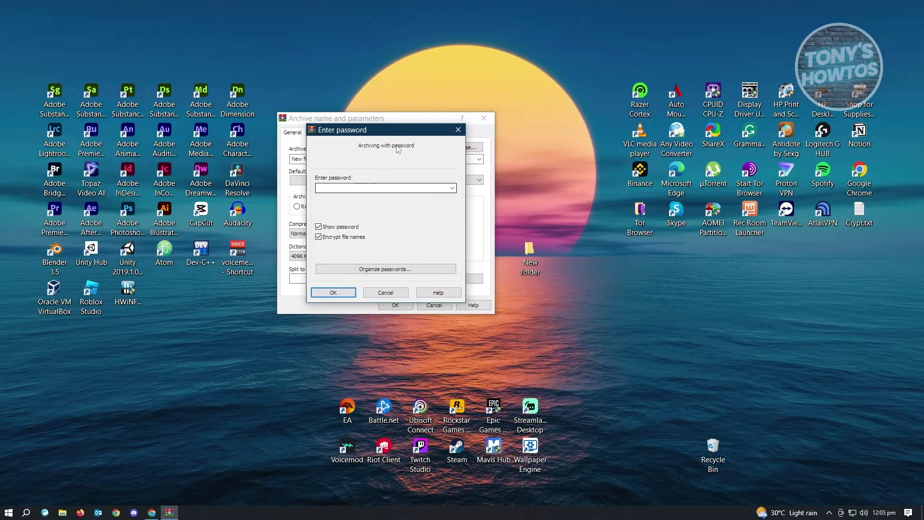
click(372, 188)
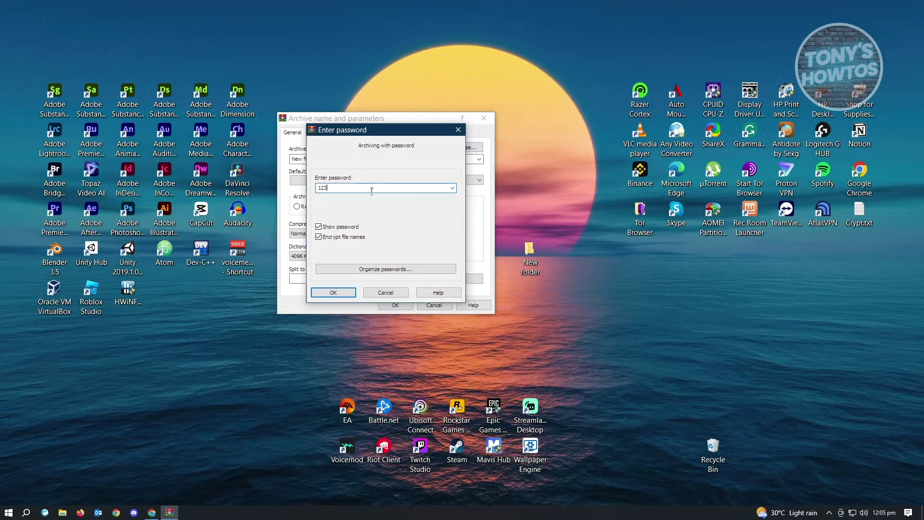
click(351, 295)
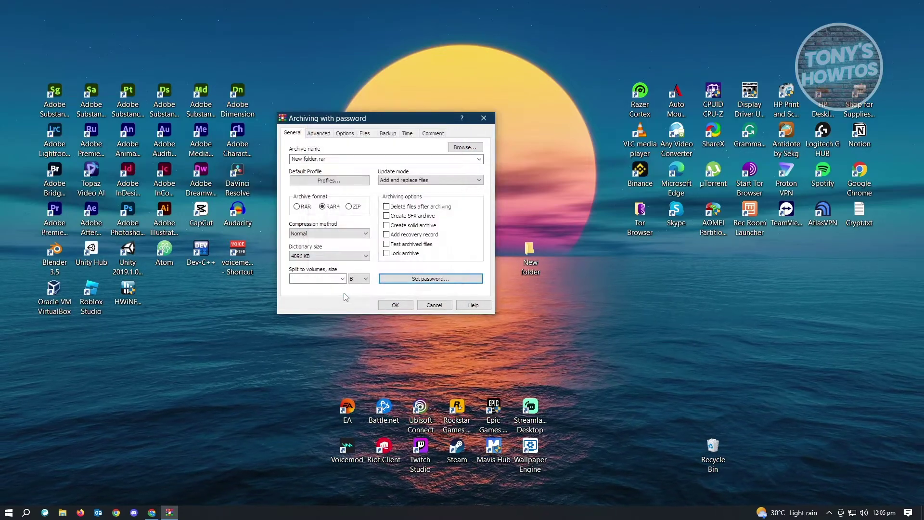
click(396, 306)
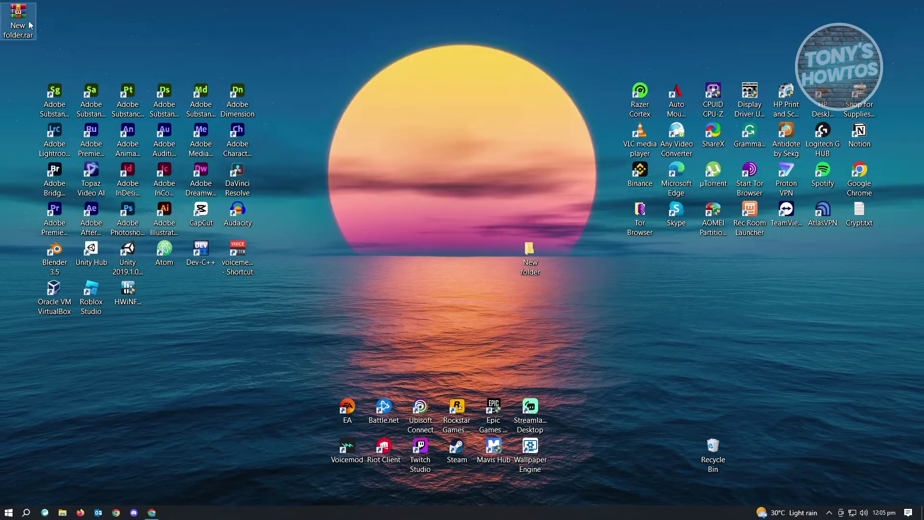
drag(19, 17, 72, 32)
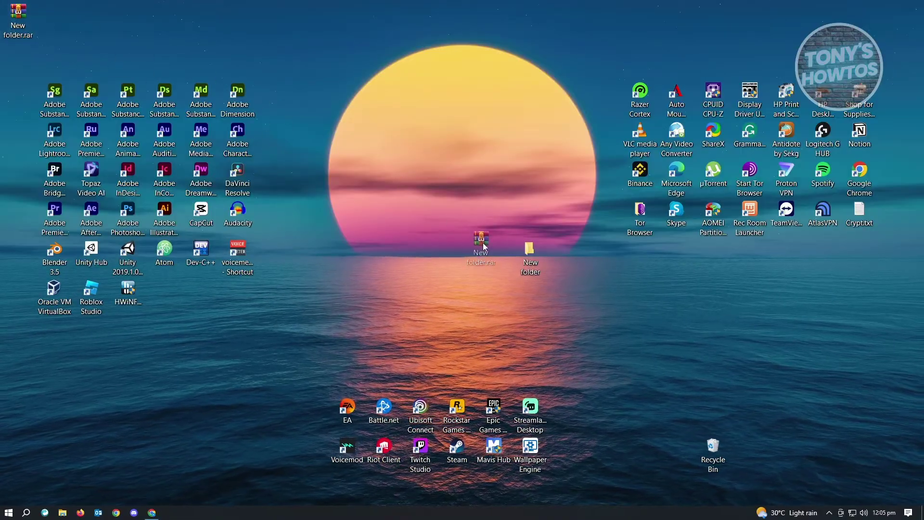
drag(483, 243, 493, 251)
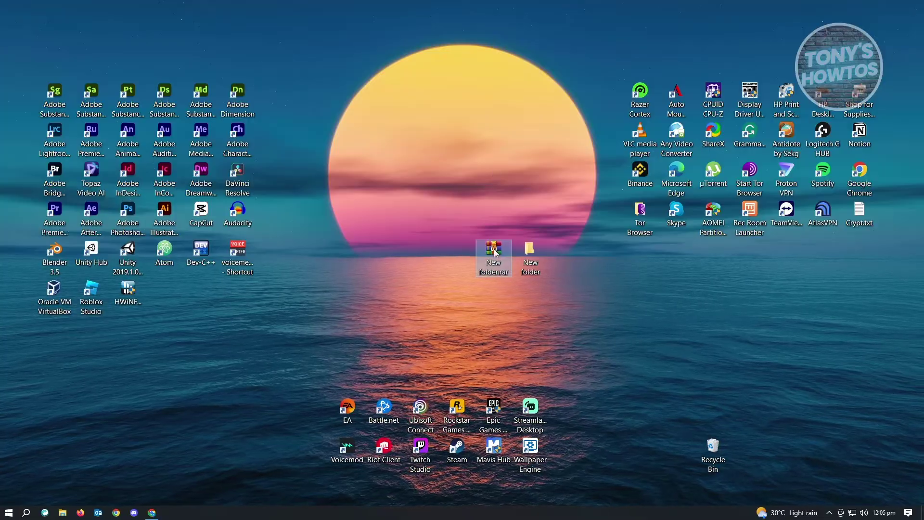
double_click(494, 251)
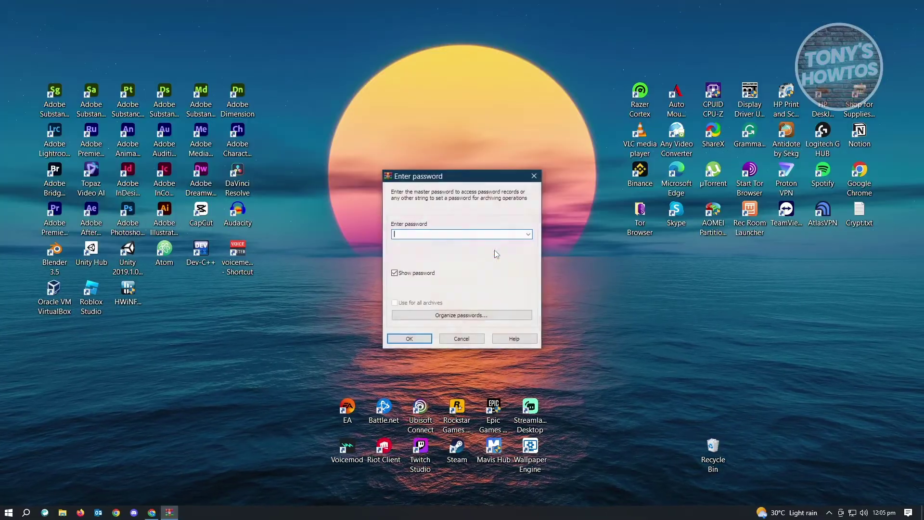
drag(479, 181, 622, 144)
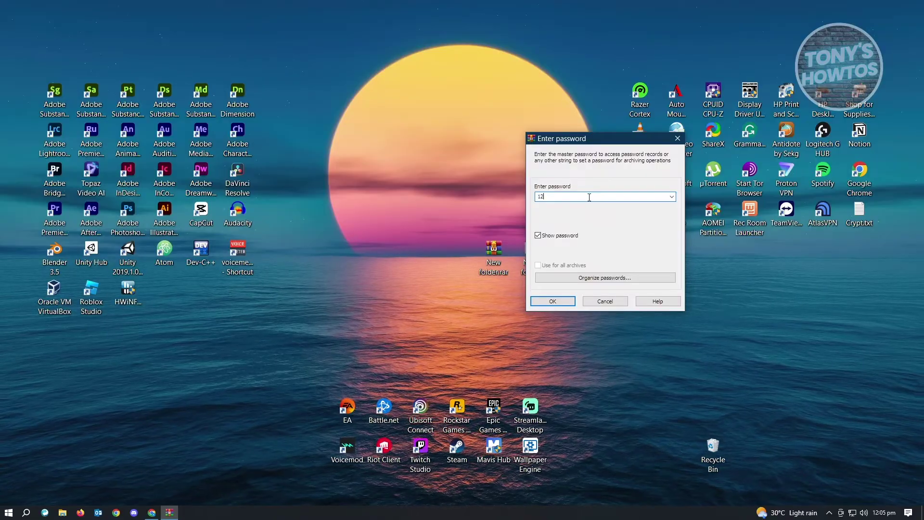
click(565, 301)
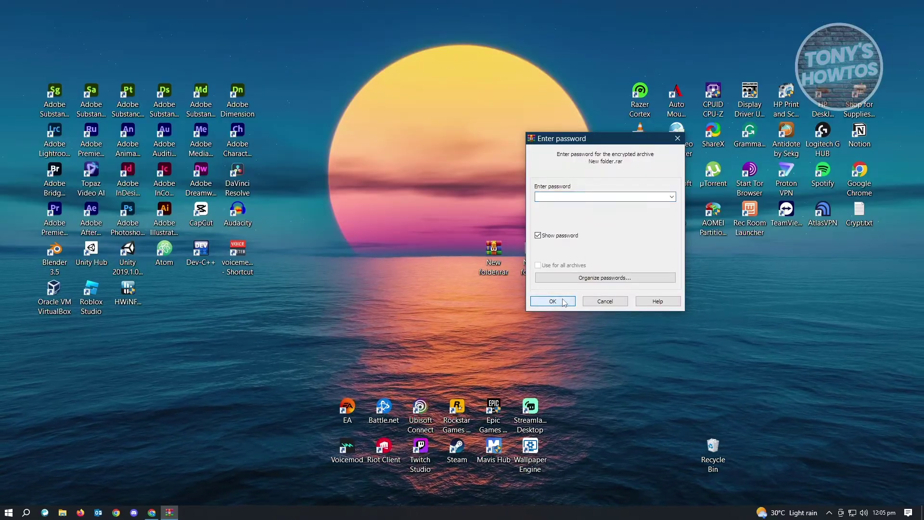
click(565, 199)
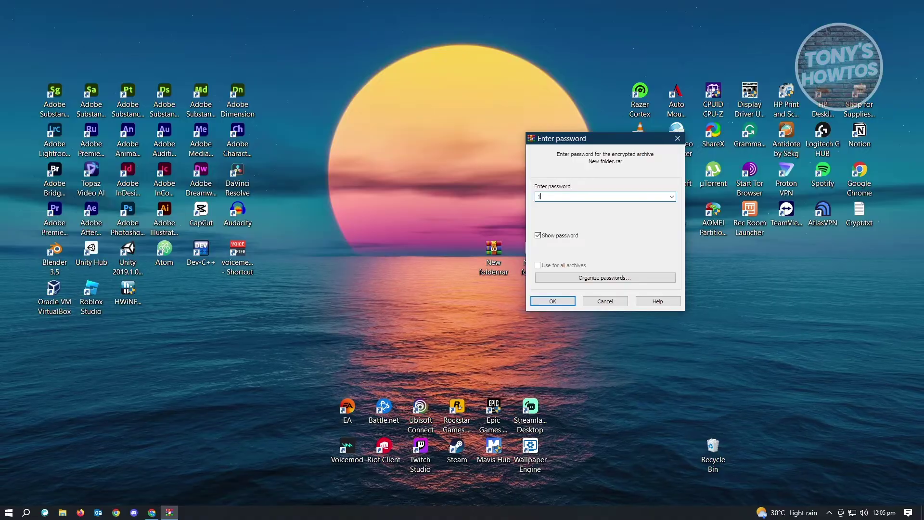
text(34)
click(553, 300)
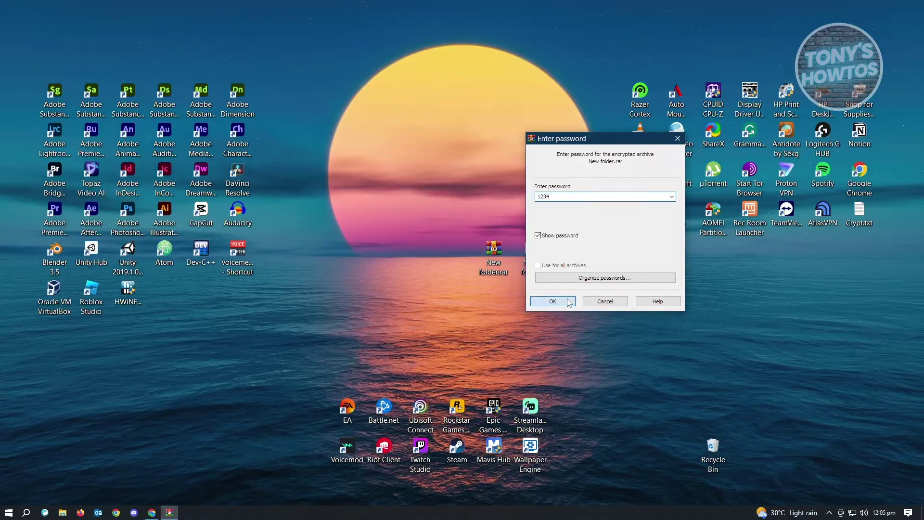
click(643, 98)
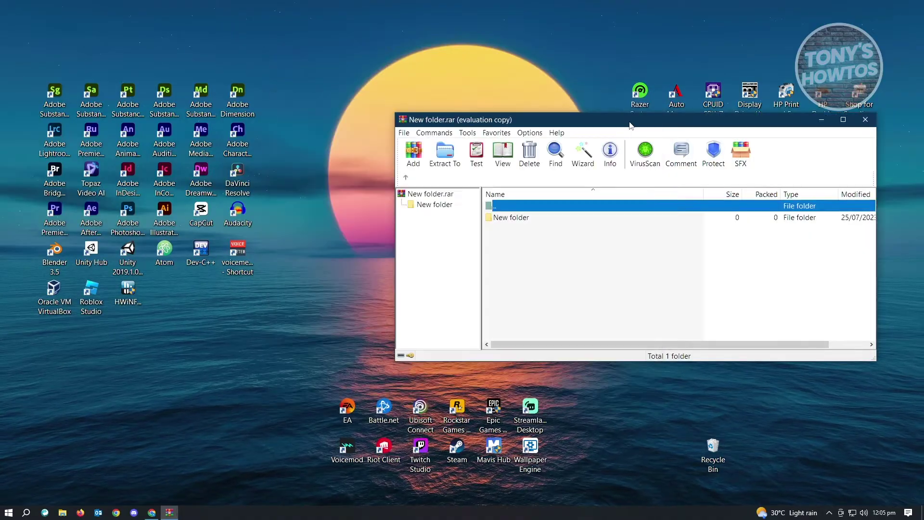
mouse_move(619, 123)
mouse_down()
mouse_move(578, 65)
mouse_move(658, 87)
mouse_up()
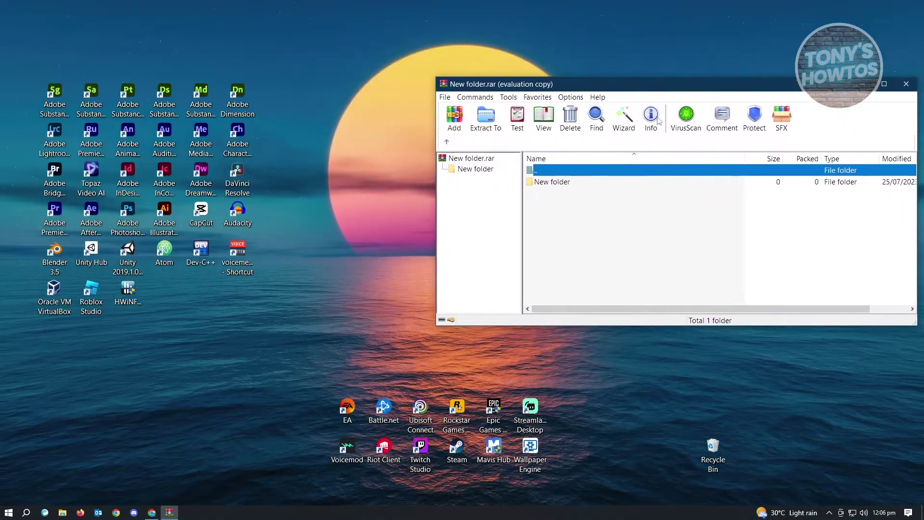
click(557, 185)
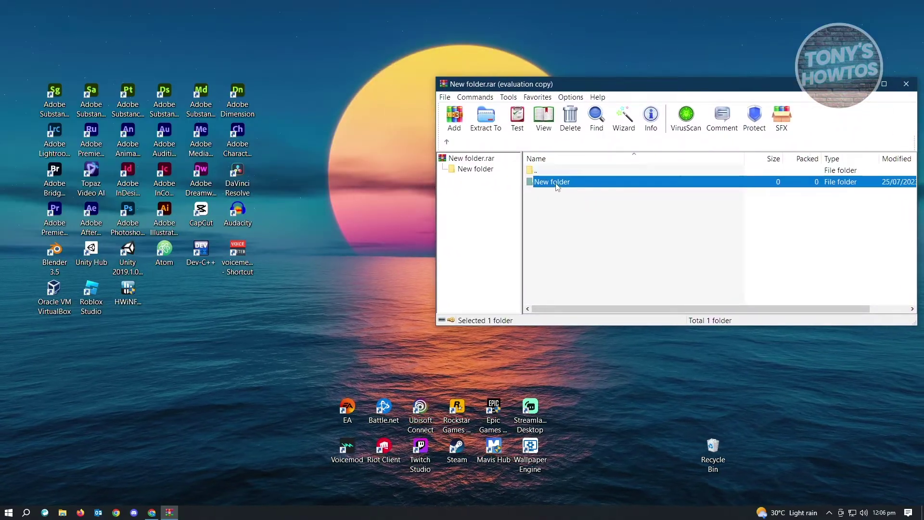
drag(622, 87, 552, 88)
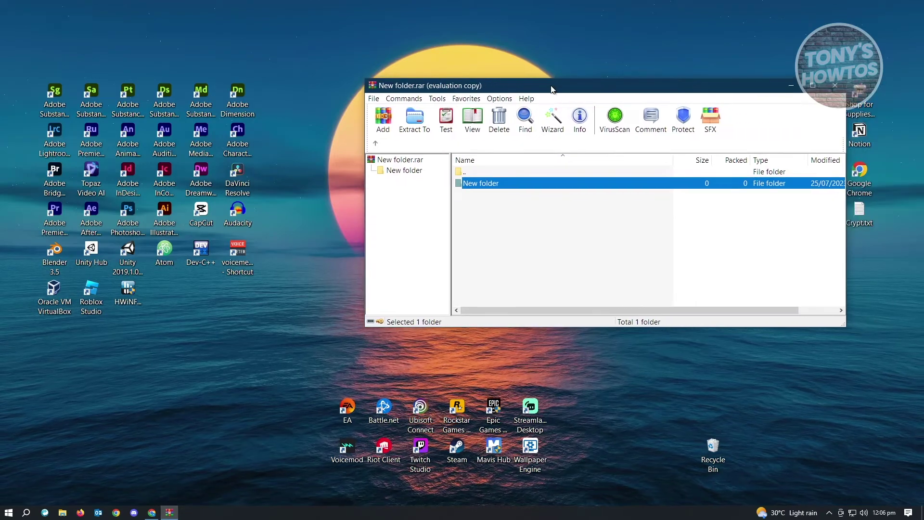